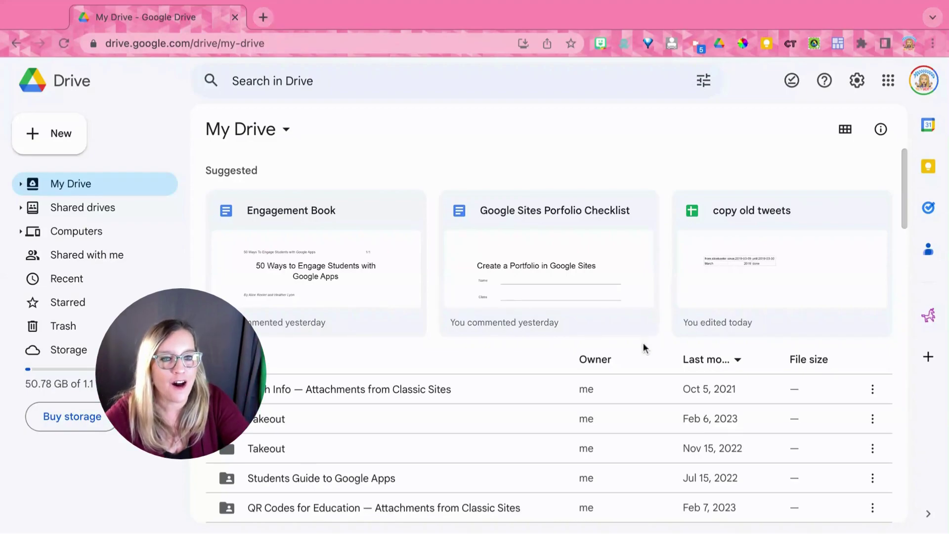
# Browse from Shared drives to the Recent files view.
pyautogui.click(102, 211)
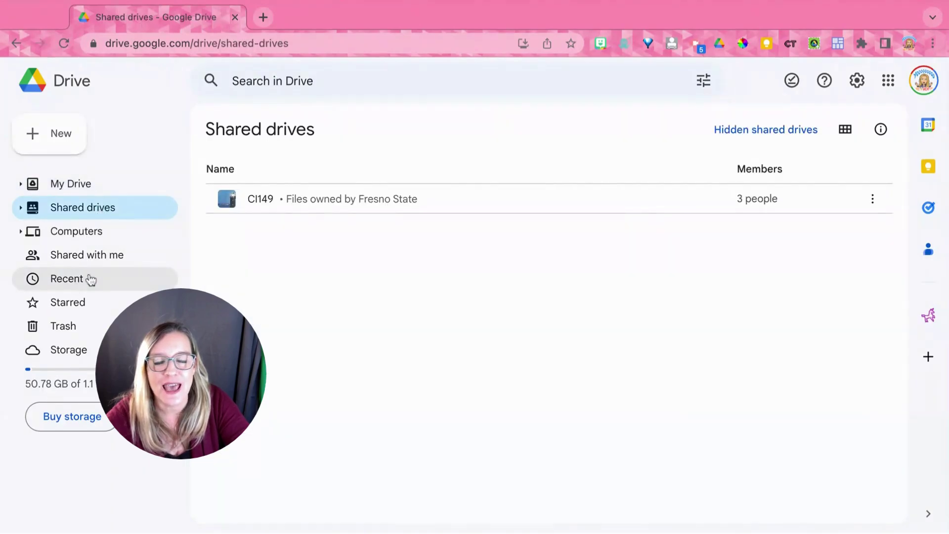
pyautogui.click(88, 279)
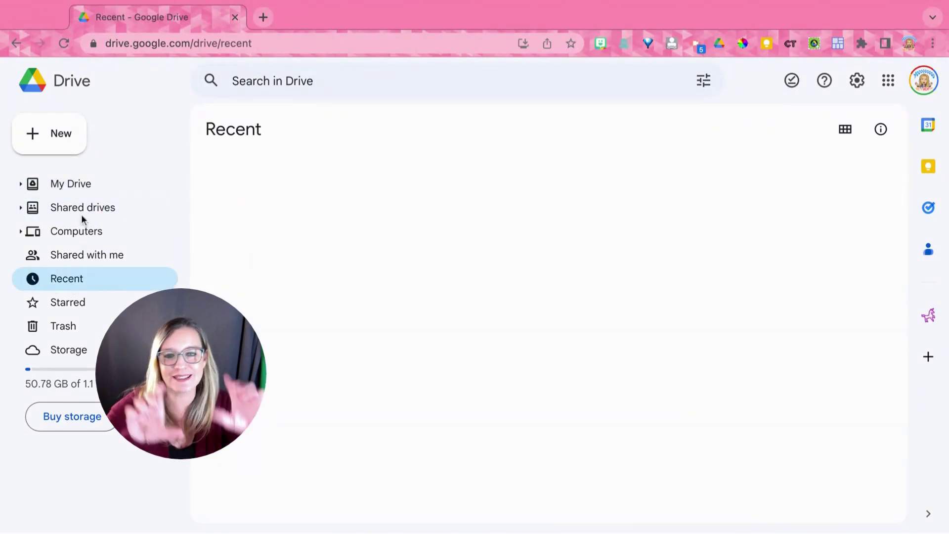
# Peek at the New item menu, then dismiss it to show My Drive.
pyautogui.click(52, 148)
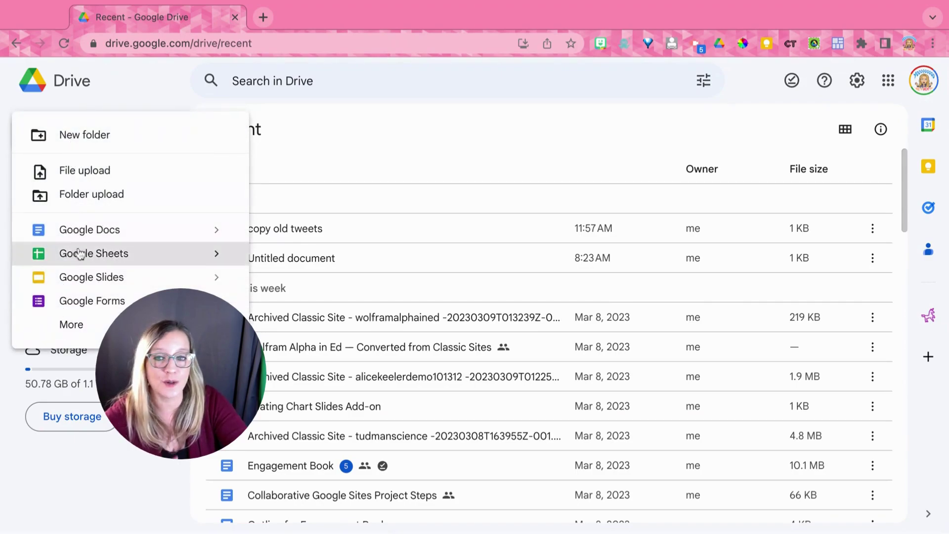
pyautogui.click(131, 89)
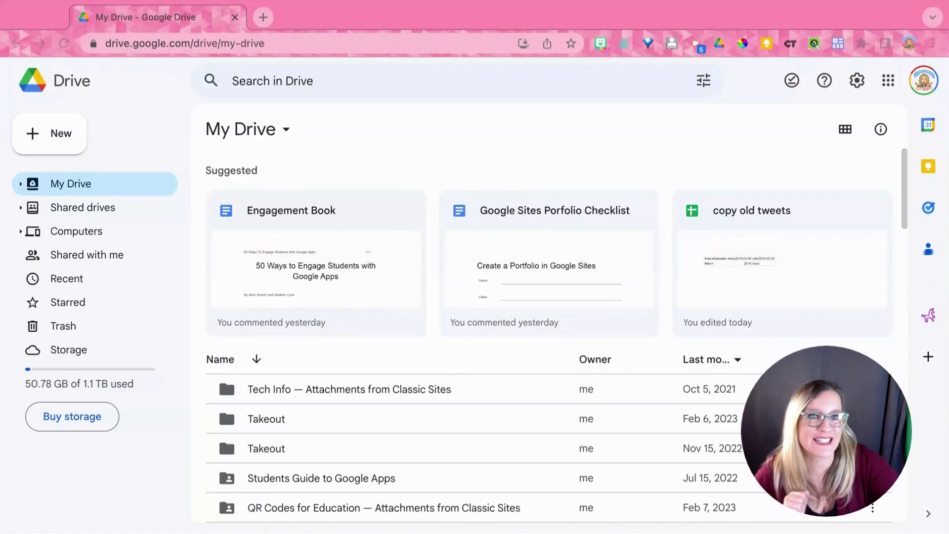
pyautogui.scroll(-2, 510, 269)
pyautogui.scroll(-2, 488, 336)
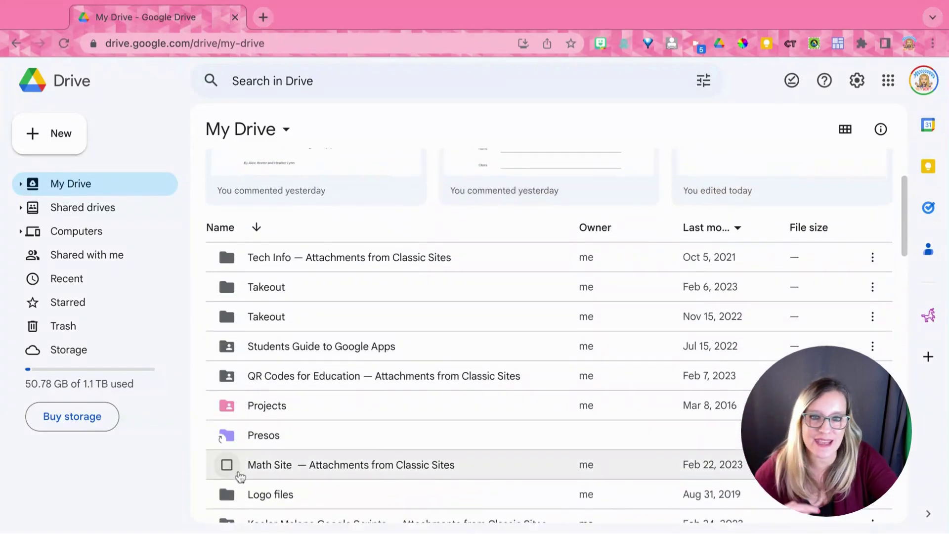
pyautogui.scroll(-3, 237, 479)
pyautogui.scroll(-2, 239, 478)
pyautogui.scroll(-2, 240, 489)
pyautogui.scroll(-1, 241, 496)
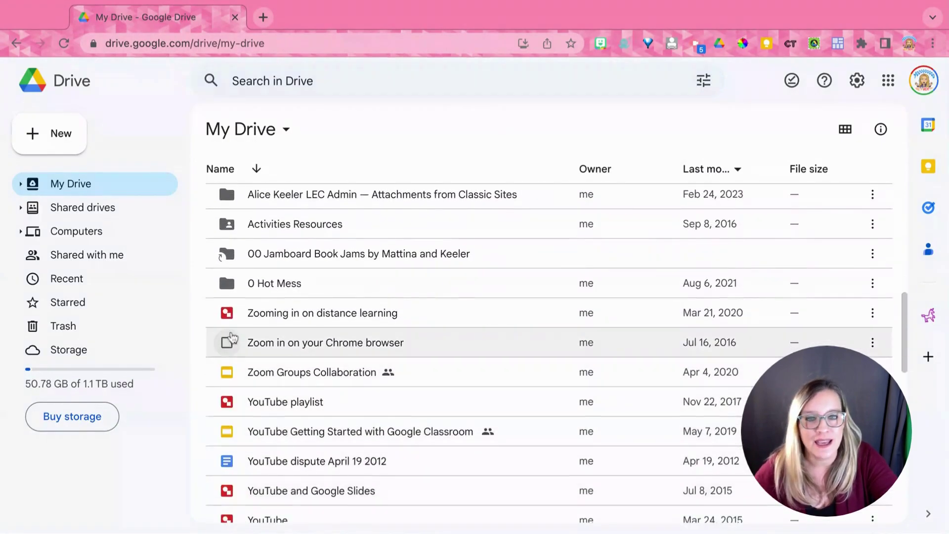
pyautogui.click(227, 313)
pyautogui.click(227, 342)
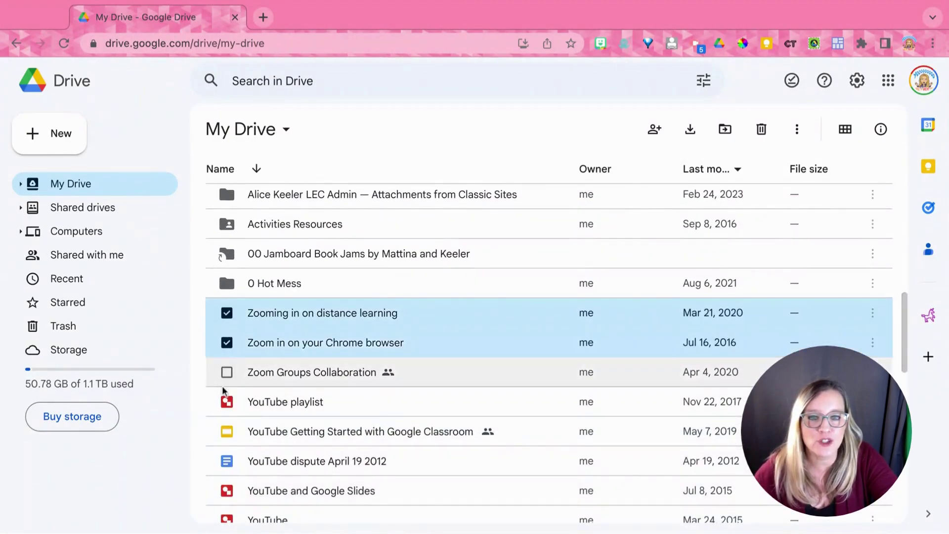
pyautogui.click(227, 402)
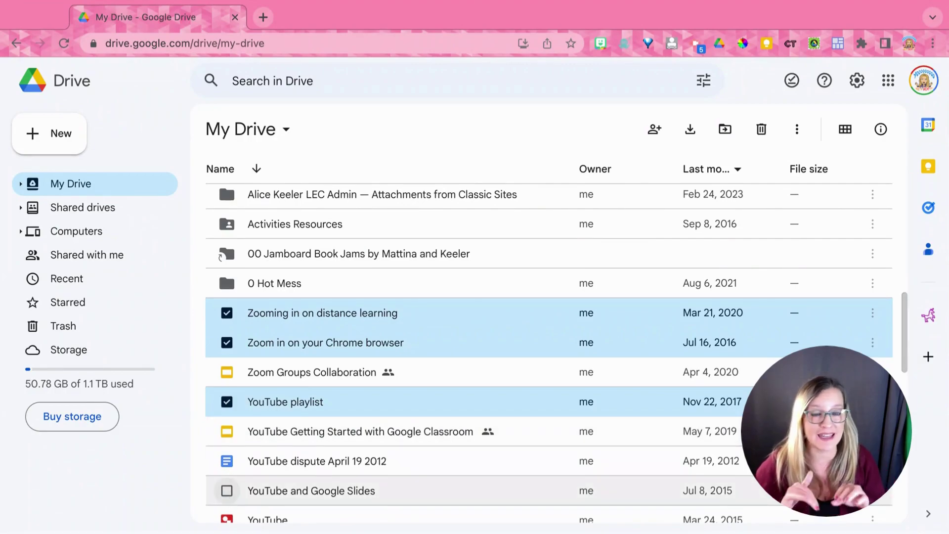
pyautogui.click(227, 402)
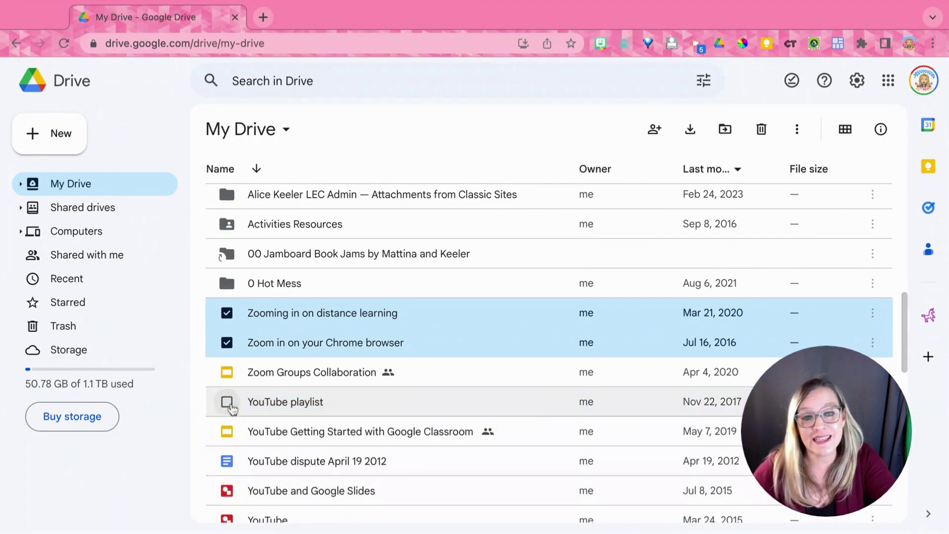
pyautogui.click(227, 342)
pyautogui.click(227, 313)
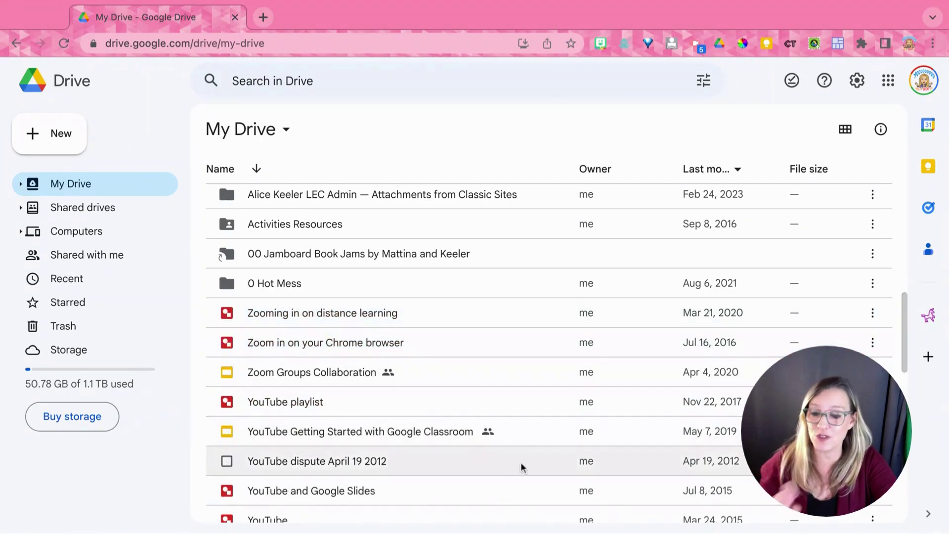
pyautogui.click(458, 346)
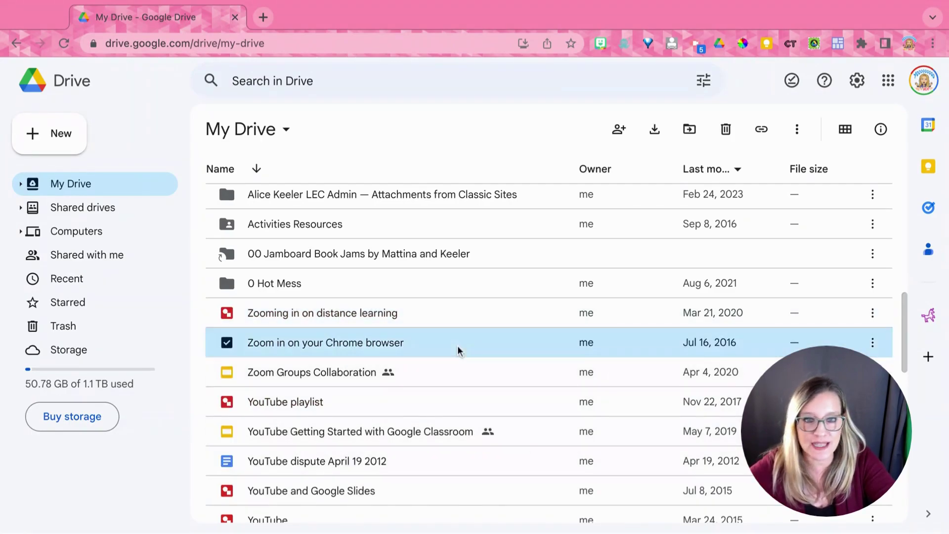
pyautogui.keyDown('super'); pyautogui.click(452, 403); pyautogui.keyUp('super')
pyautogui.keyDown('super'); pyautogui.click(451, 435); pyautogui.keyUp('super')
pyautogui.keyDown('super'); pyautogui.click(455, 522); pyautogui.keyUp('super')
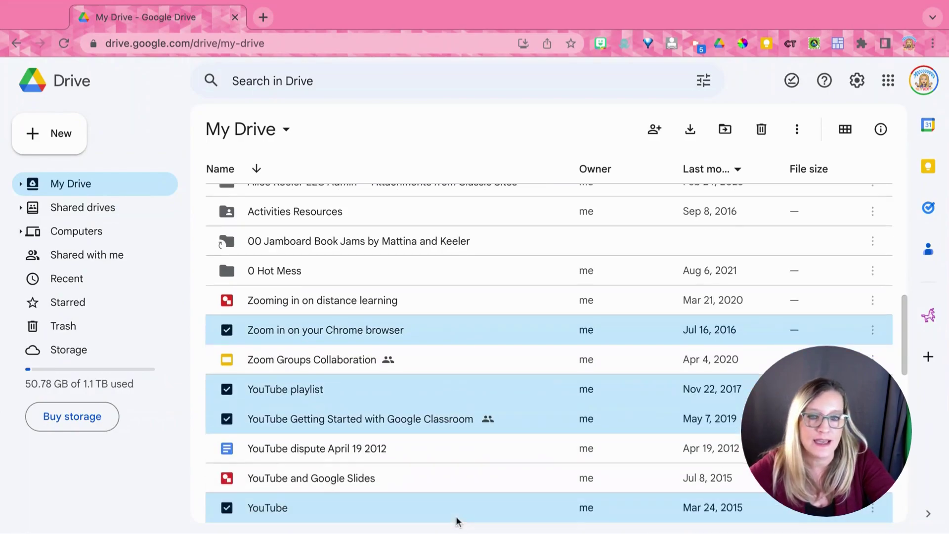
pyautogui.scroll(-2, 608, 361)
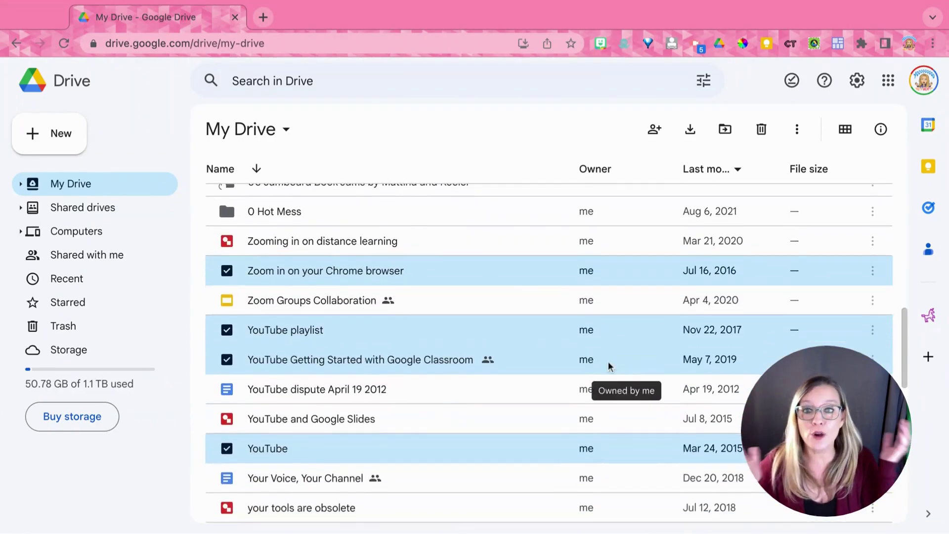
pyautogui.moveTo(587, 389)
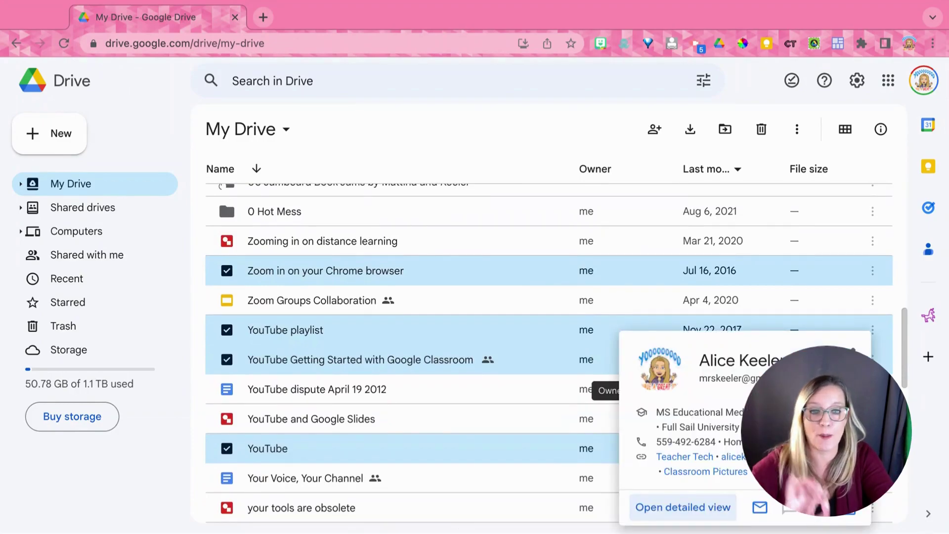
pyautogui.click(226, 449)
pyautogui.click(226, 360)
pyautogui.click(227, 331)
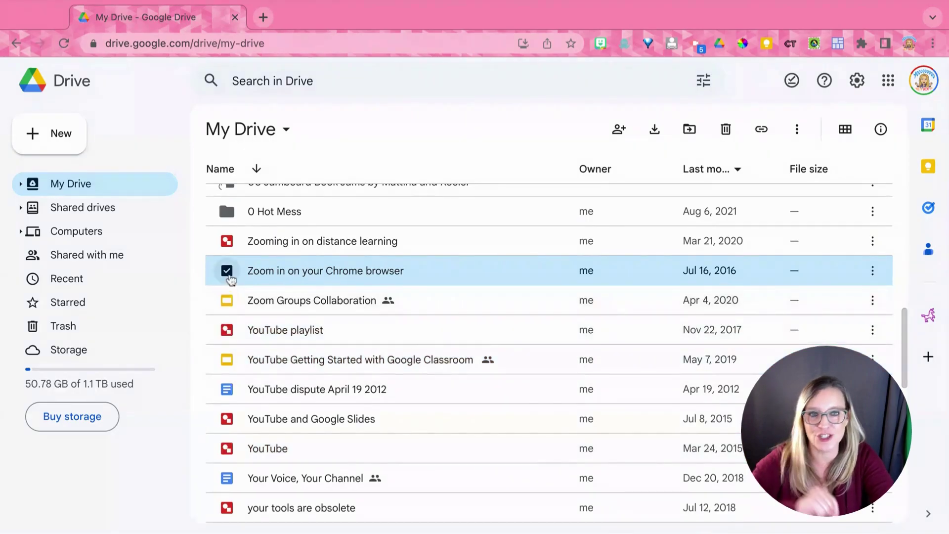
pyautogui.click(227, 271)
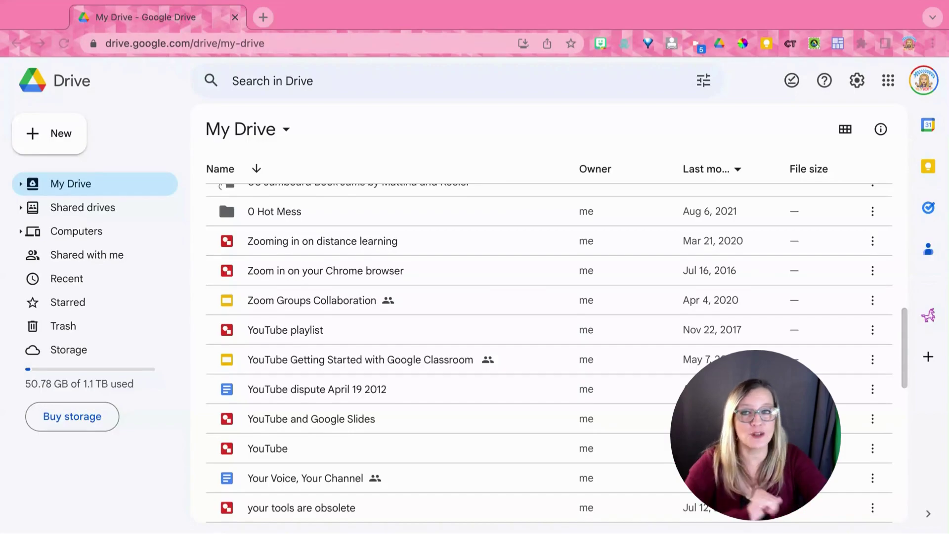
pyautogui.click(539, 132)
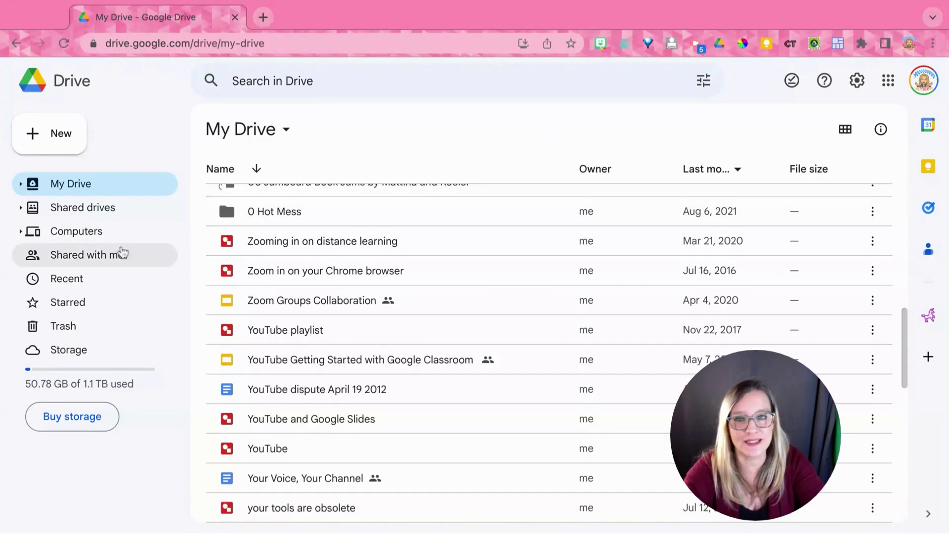
# Show the Shared with me view.
pyautogui.click(89, 256)
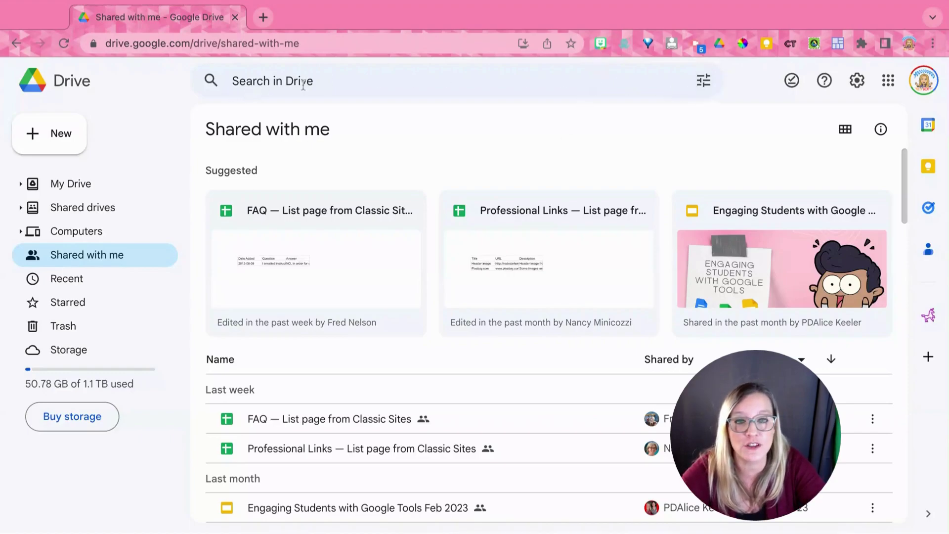
# Review the advanced search options (Has the words field), then close the panel.
pyautogui.click(704, 83)
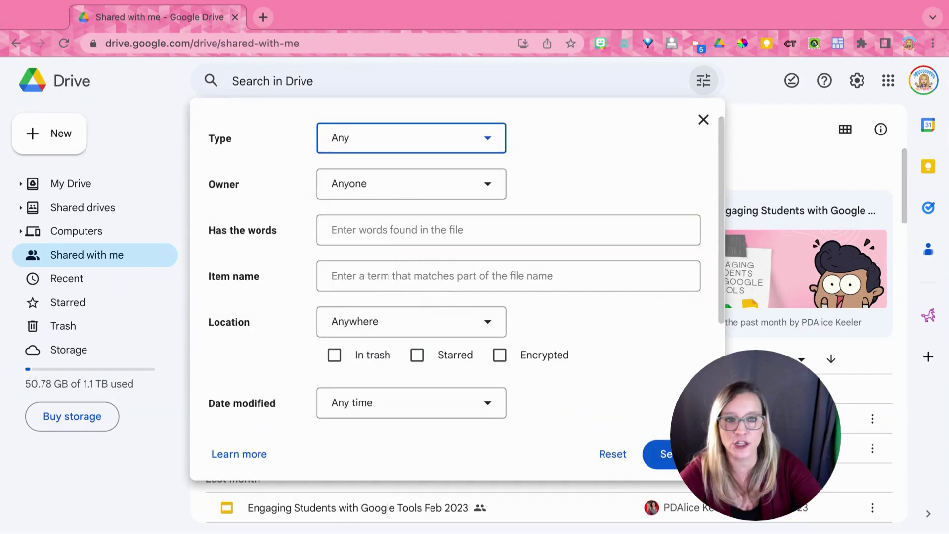
pyautogui.scroll(-1, 539, 150)
pyautogui.scroll(-2, 539, 151)
pyautogui.click(539, 149)
pyautogui.scroll(-1, 538, 287)
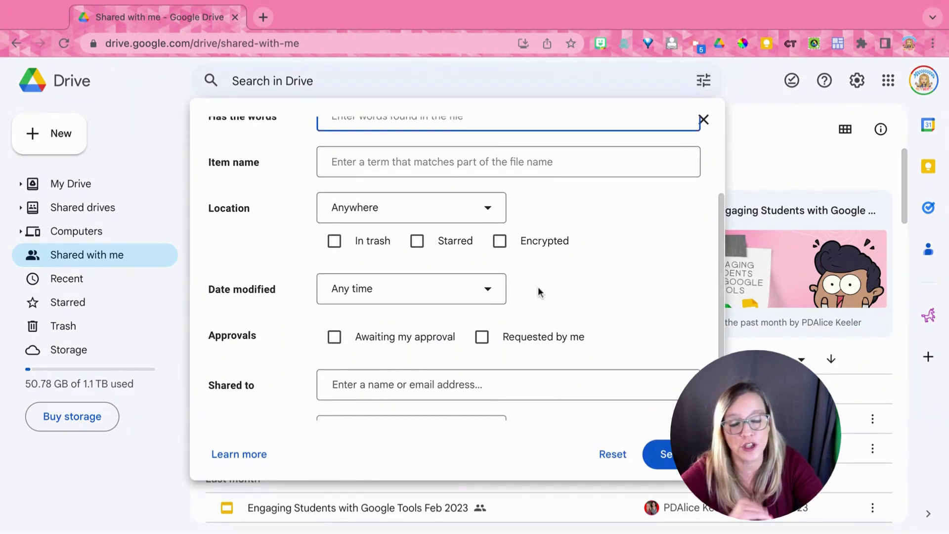
pyautogui.scroll(-1, 538, 287)
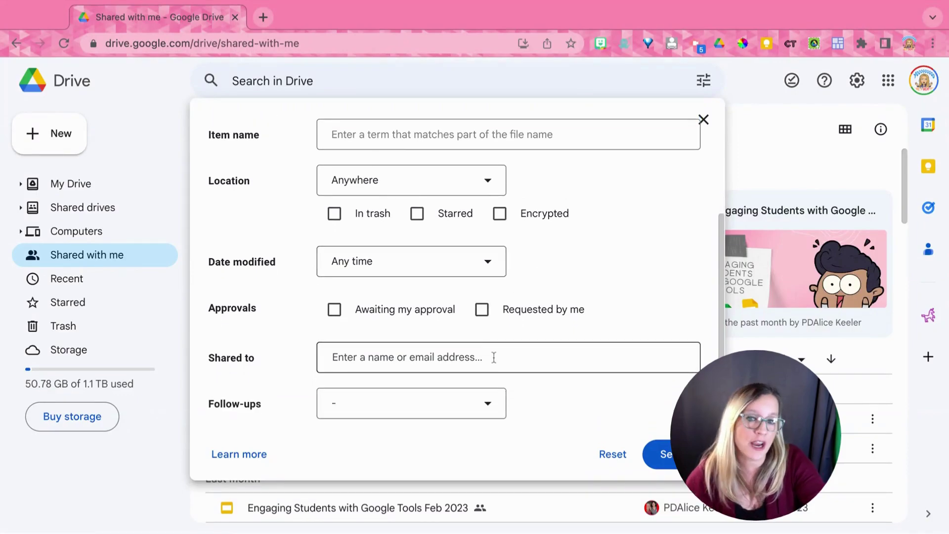
pyautogui.scroll(3, 494, 358)
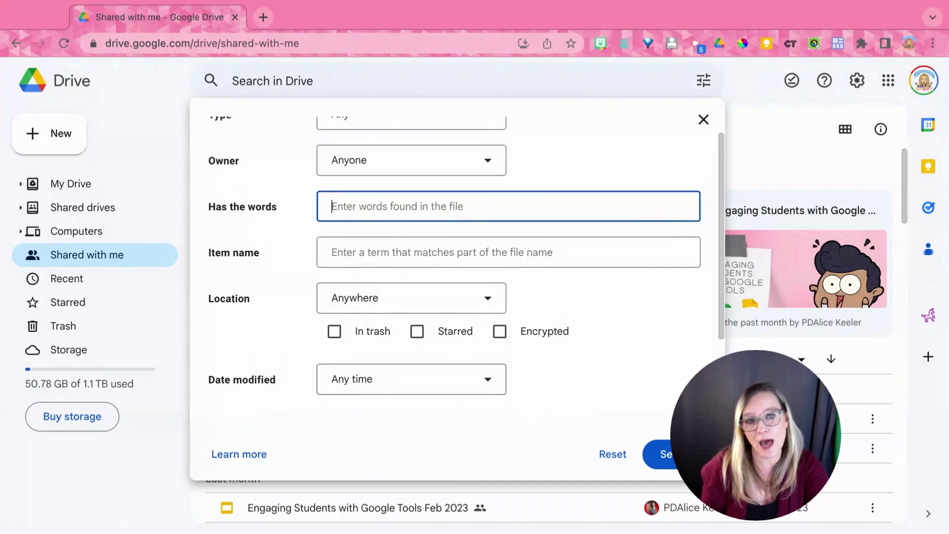
pyautogui.scroll(1, 645, 327)
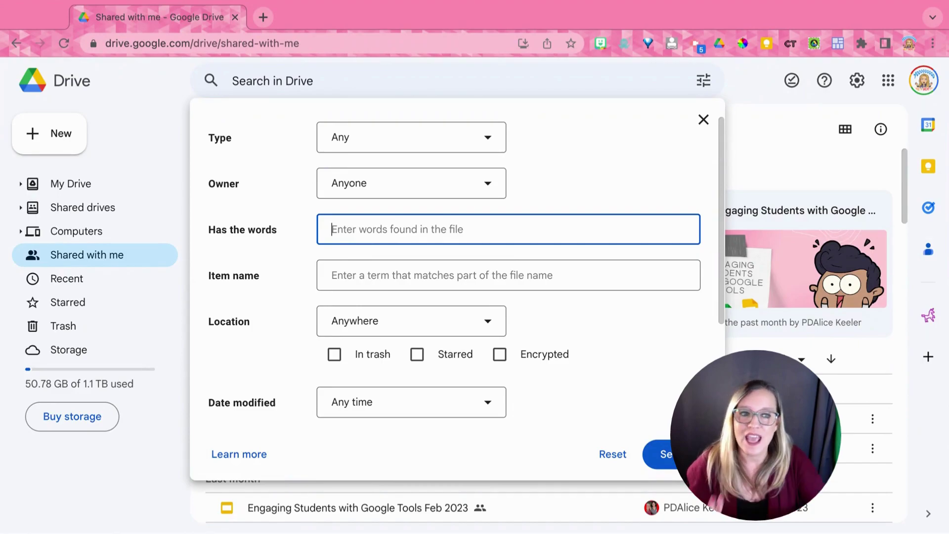
pyautogui.click(704, 118)
# Peek at the New item menu again and dismiss it over My Drive.
pyautogui.click(71, 143)
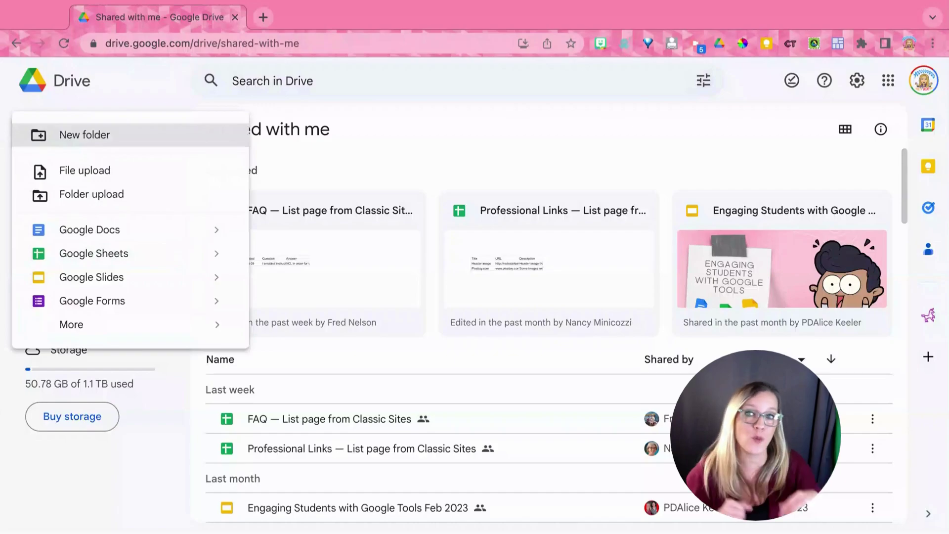
pyautogui.click(2, 255)
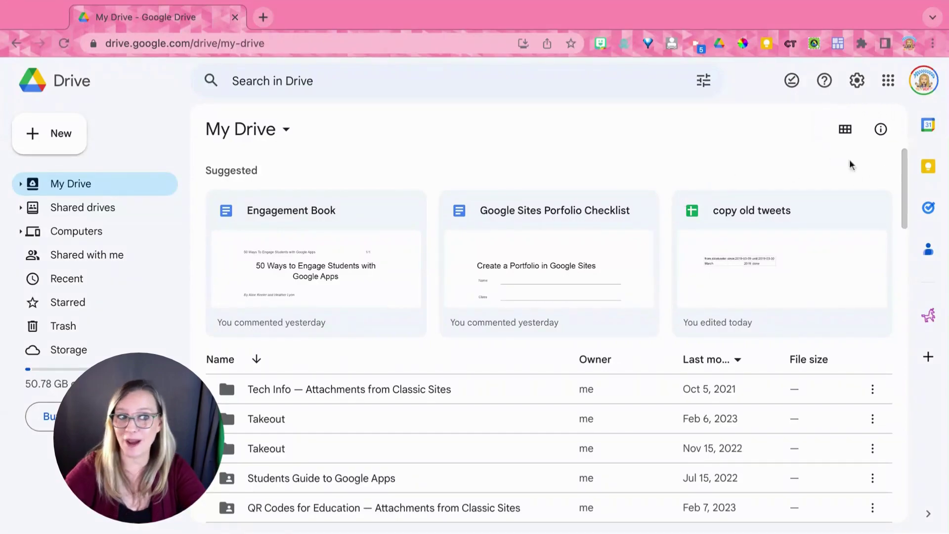
# View My Drive as a grid of cards, then return to list layout.
pyautogui.click(847, 134)
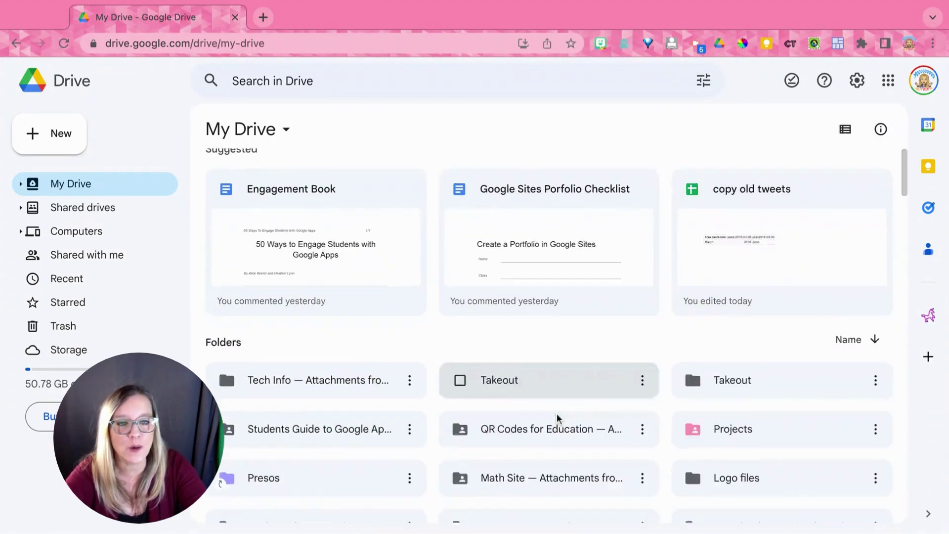
pyautogui.scroll(-10, 557, 420)
pyautogui.scroll(-2, 557, 420)
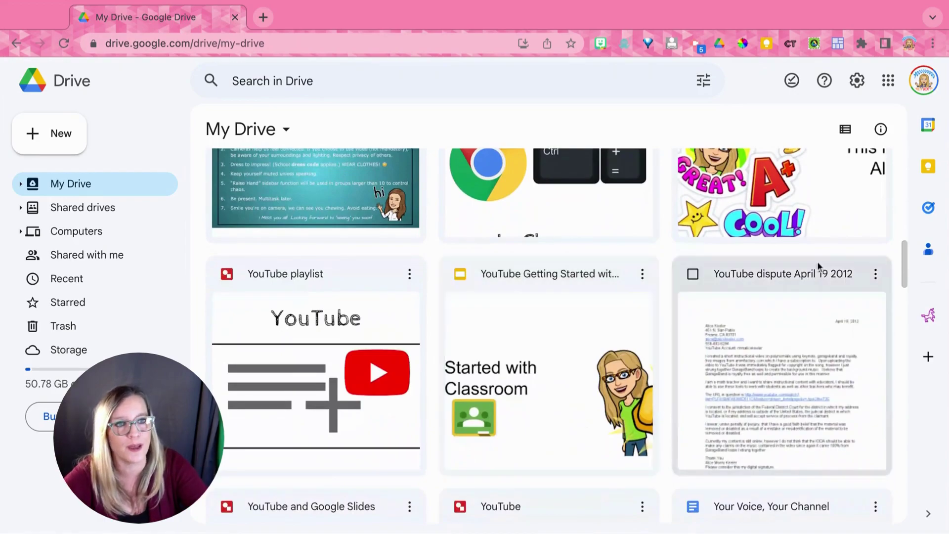
pyautogui.click(845, 131)
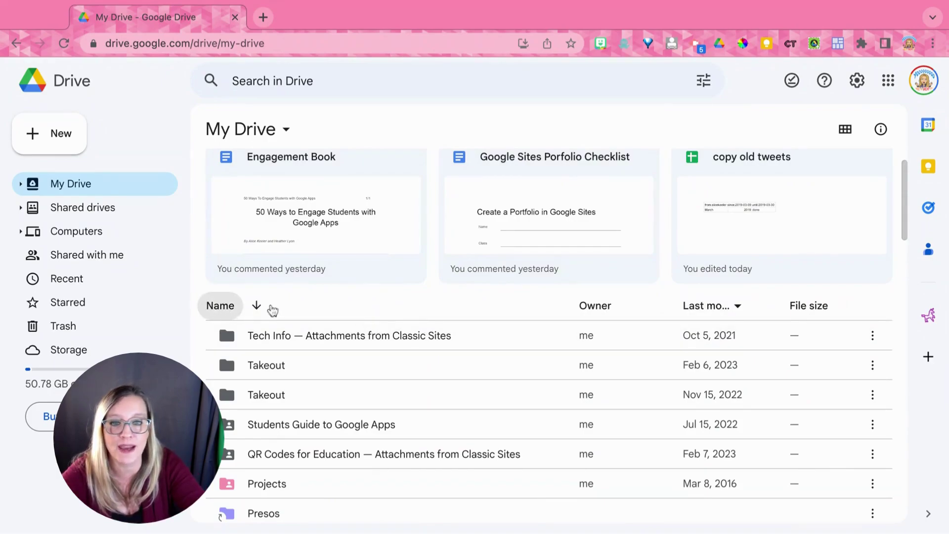
# Sort My Drive by name ascending, then by Last modified with the direction reversed.
pyautogui.click(253, 311)
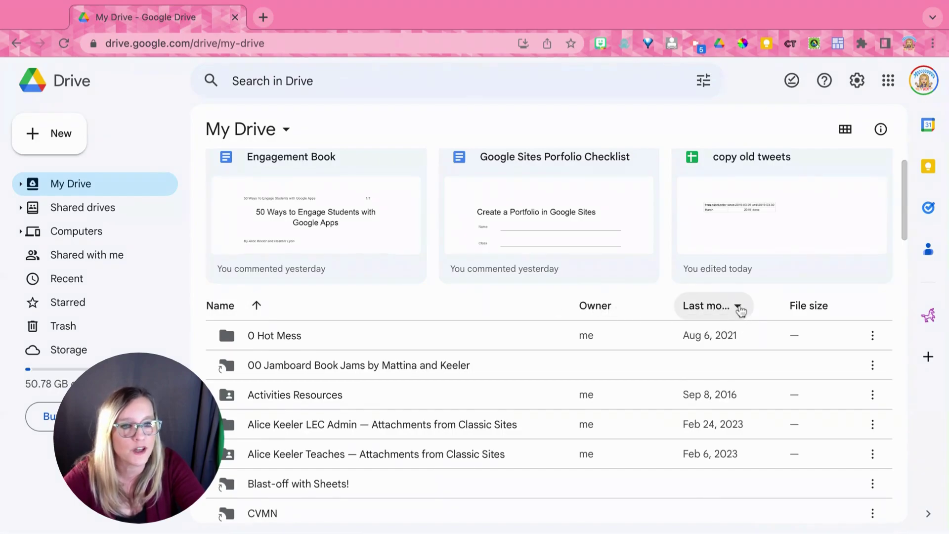
pyautogui.click(738, 307)
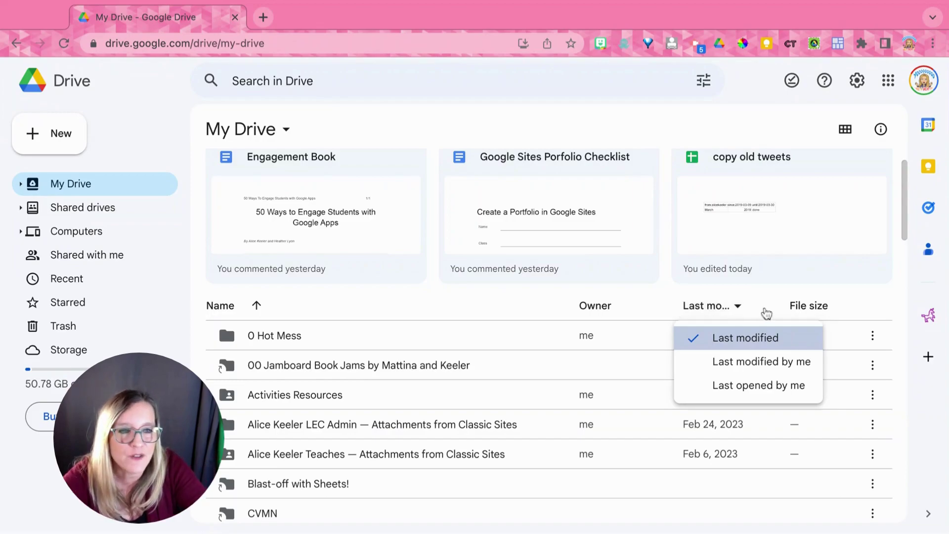
pyautogui.click(766, 313)
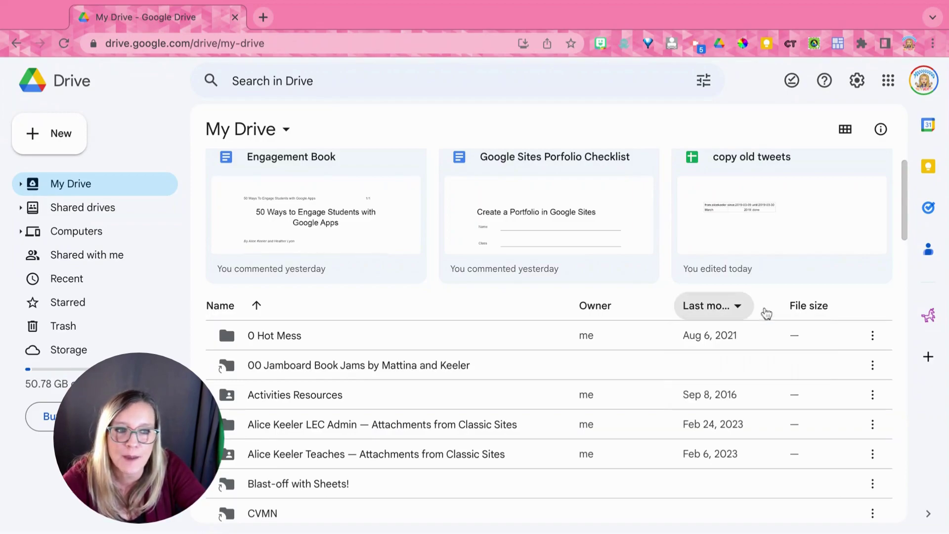
pyautogui.click(764, 308)
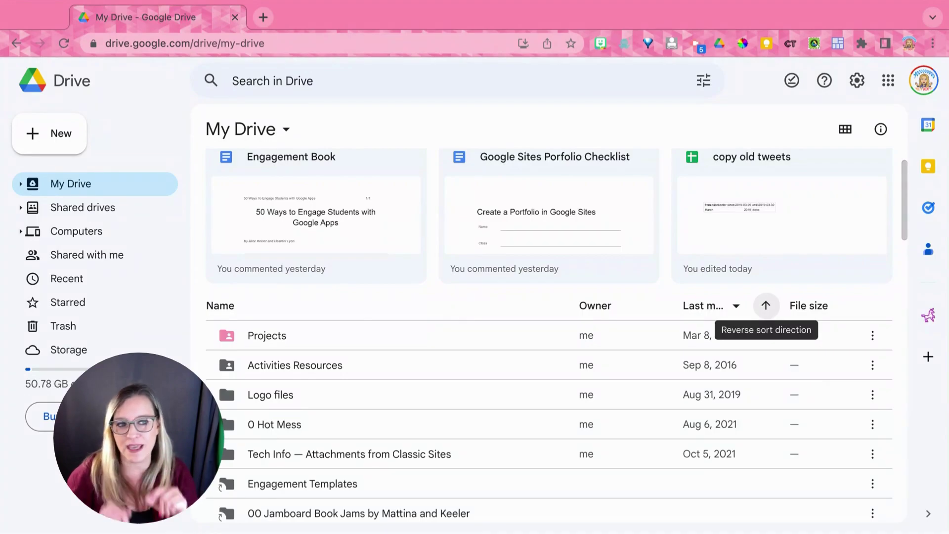
pyautogui.click(766, 305)
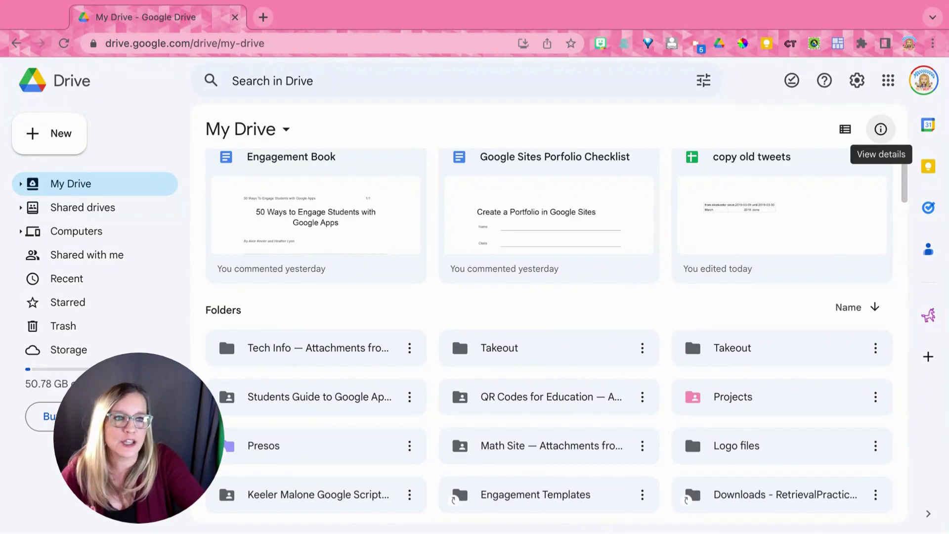
# Show the details pane and select Zoom Groups Collaboration to view its details.
pyautogui.click(880, 130)
pyautogui.scroll(-8, 320, 443)
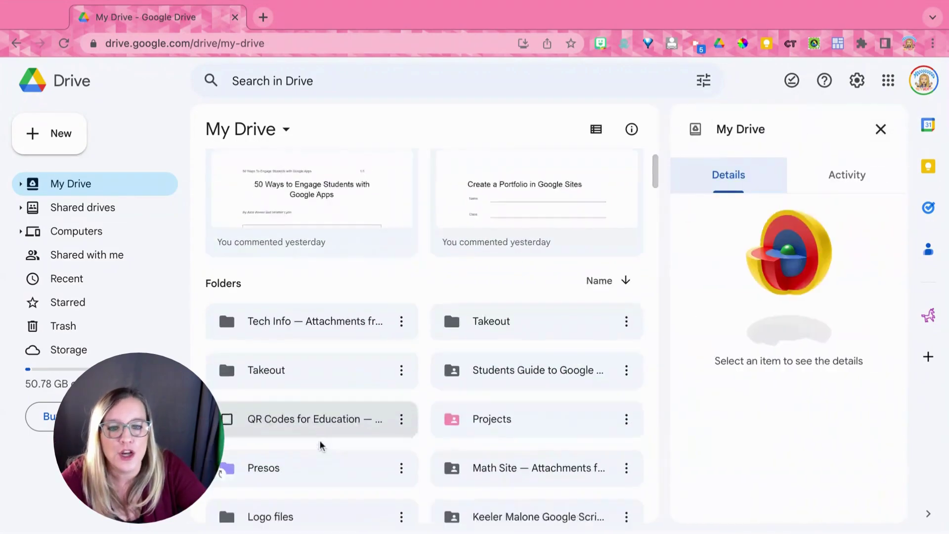
pyautogui.scroll(-3, 320, 440)
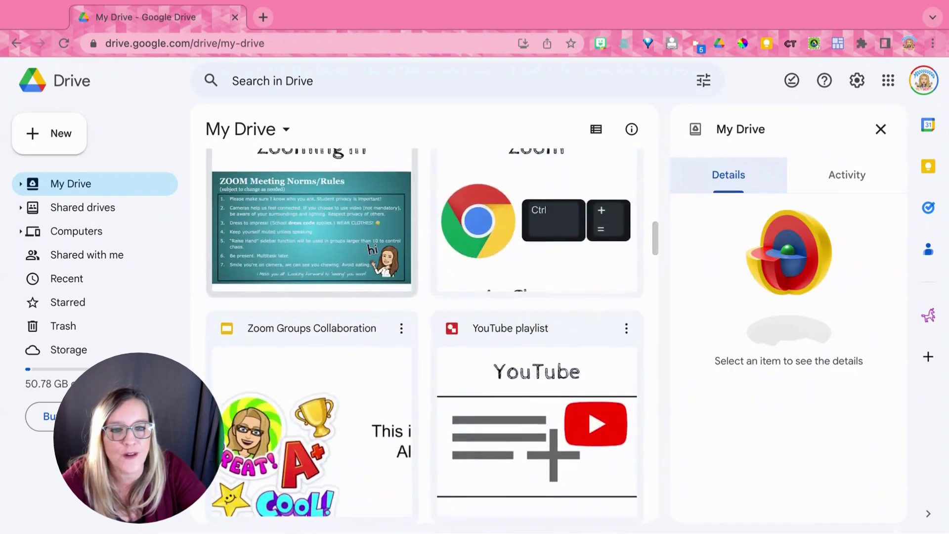
pyautogui.click(339, 423)
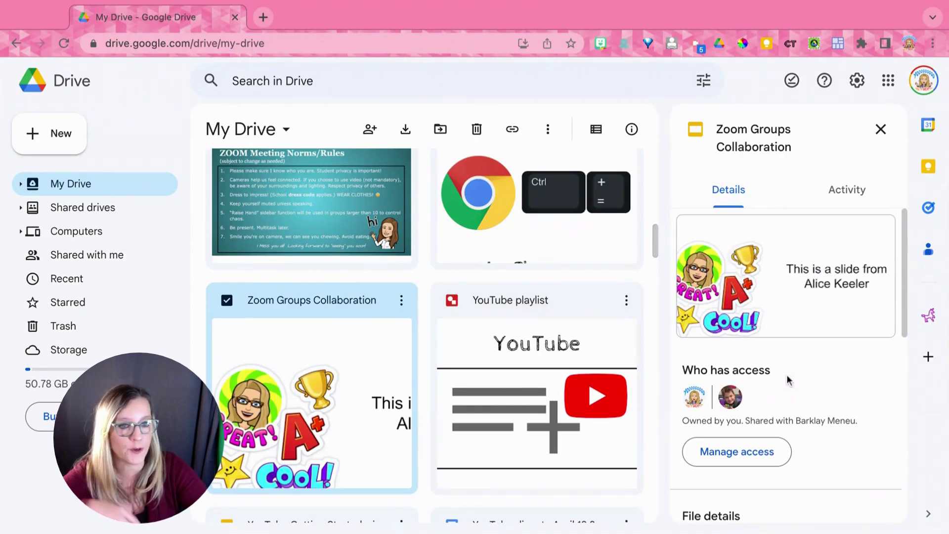
pyautogui.scroll(-1, 788, 379)
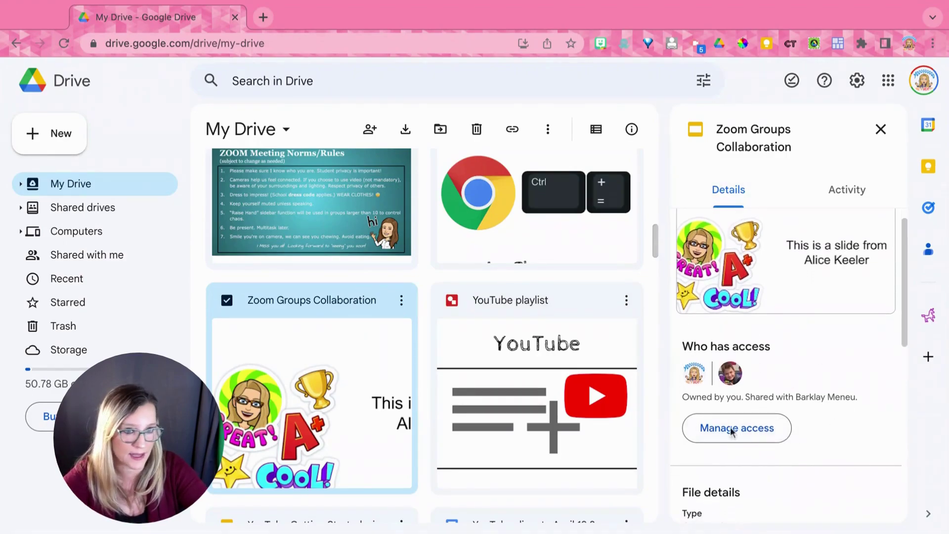
pyautogui.scroll(-1, 797, 437)
pyautogui.scroll(-1, 798, 438)
pyautogui.scroll(-1, 798, 438)
pyautogui.scroll(-1, 798, 437)
pyautogui.scroll(-1, 770, 424)
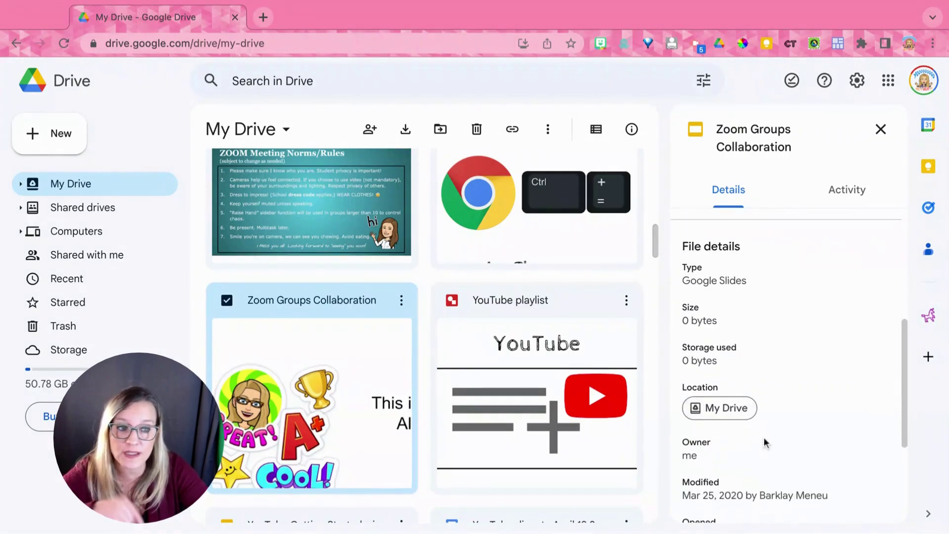
pyautogui.scroll(-1, 774, 449)
pyautogui.scroll(-2, 775, 449)
pyautogui.scroll(-1, 777, 449)
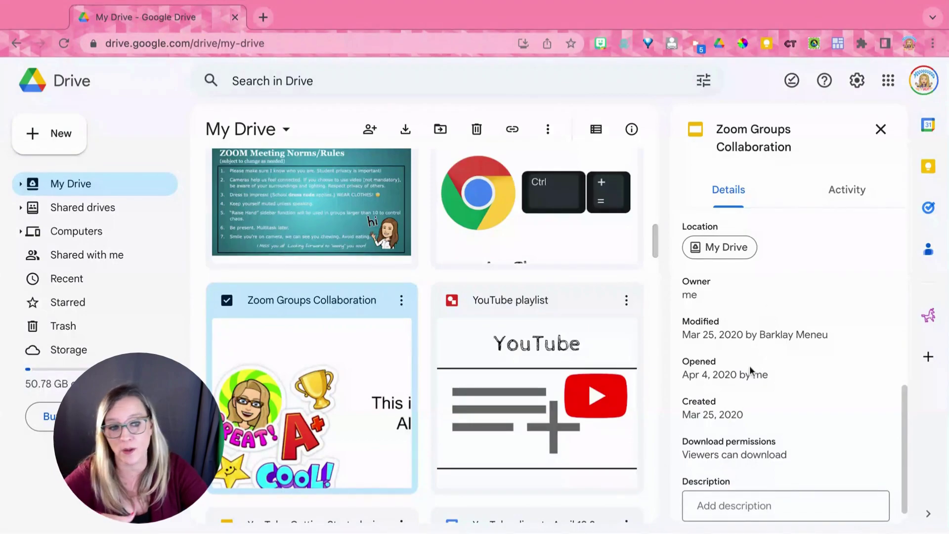
pyautogui.scroll(-1, 750, 372)
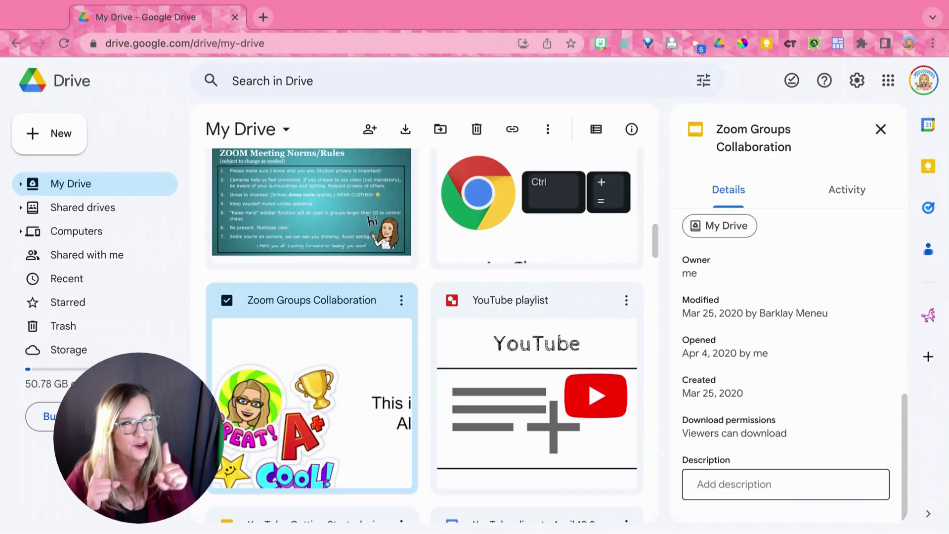
pyautogui.click(847, 191)
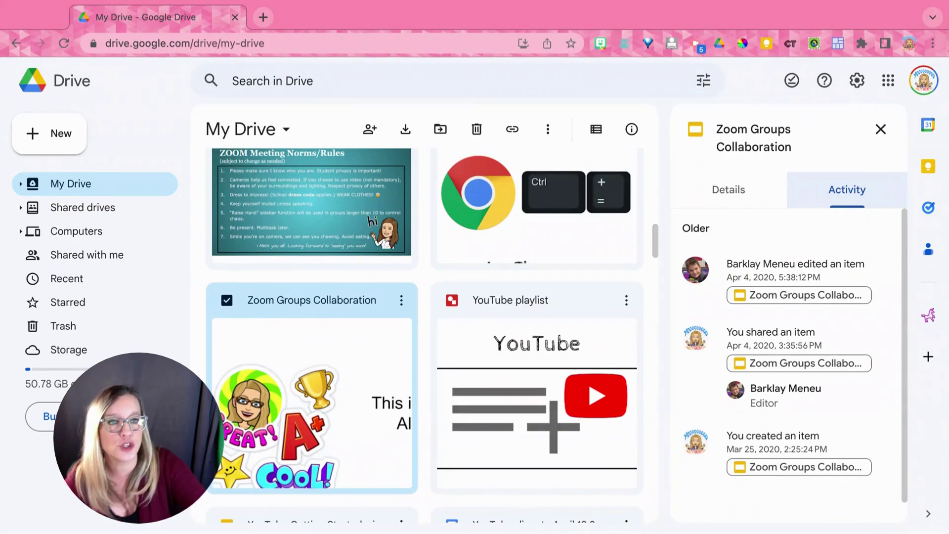
pyautogui.click(754, 191)
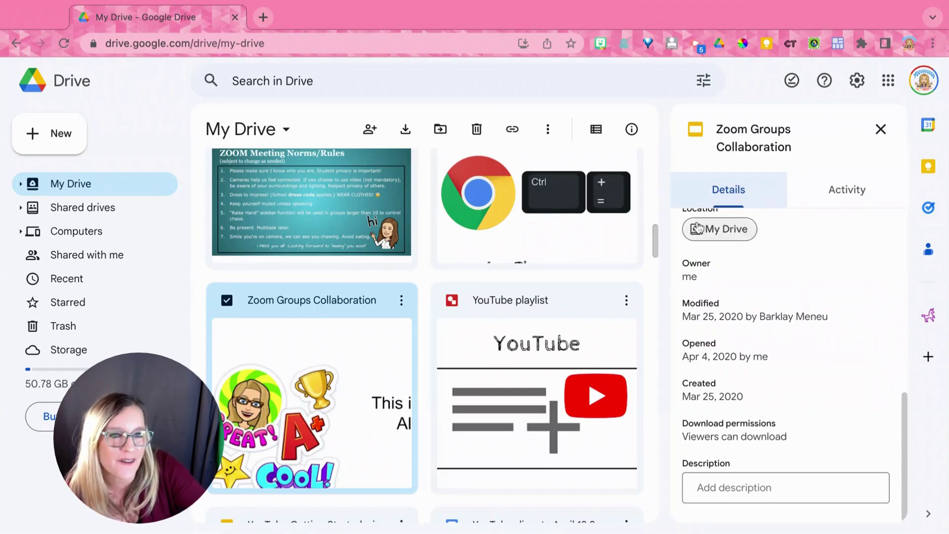
pyautogui.scroll(1, 828, 327)
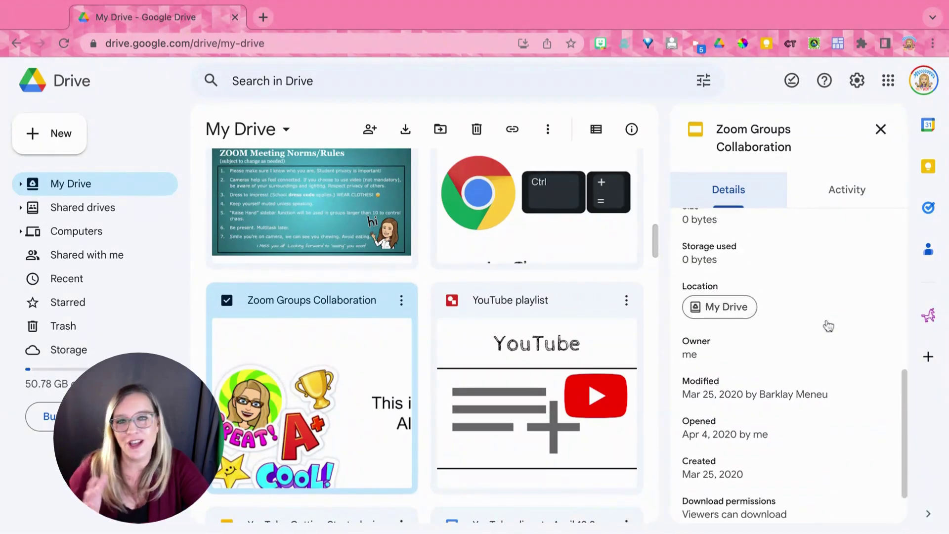
pyautogui.scroll(2, 829, 326)
pyautogui.scroll(1, 828, 327)
pyautogui.scroll(1, 837, 256)
pyautogui.scroll(1, 836, 256)
pyautogui.scroll(1, 836, 256)
pyautogui.scroll(1, 836, 257)
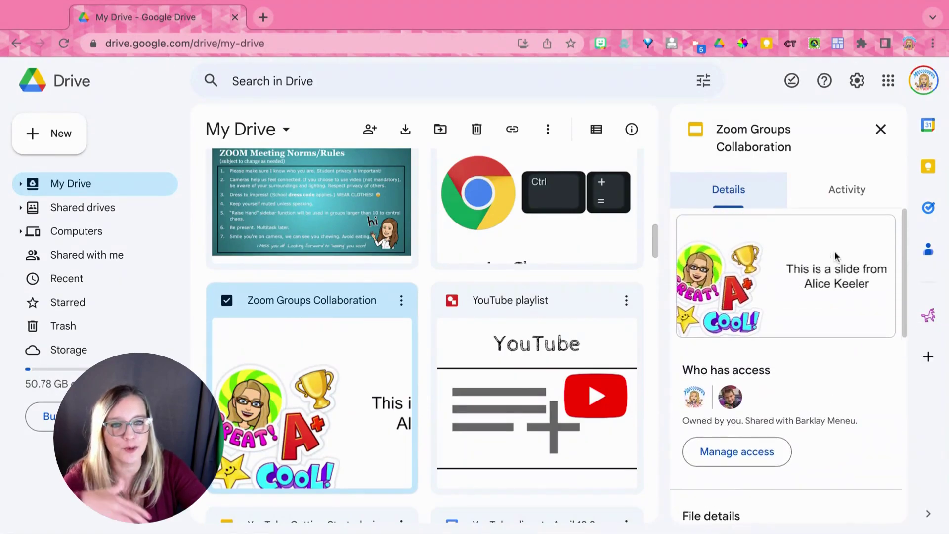